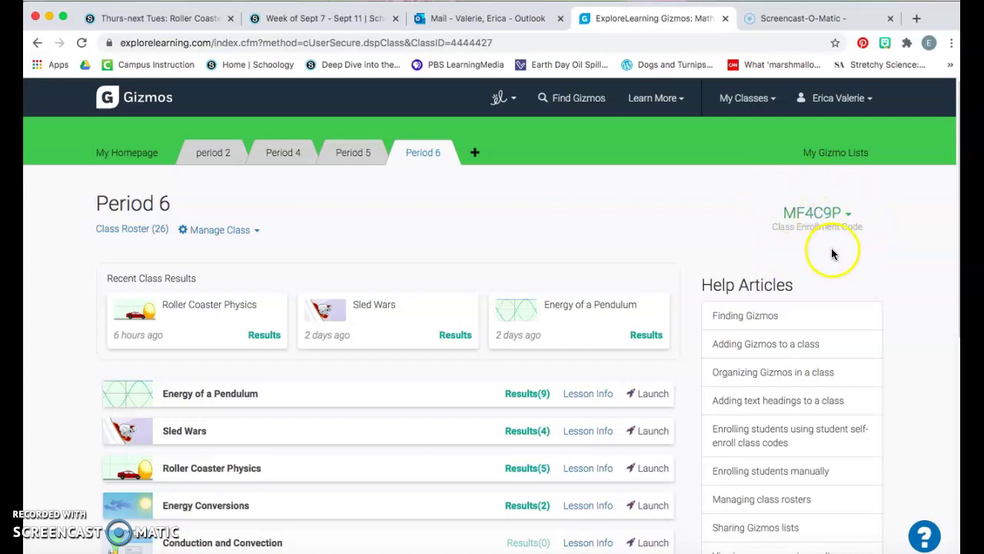
# - View the Period 6 class enrollment code, open its student enrollment handout, and return to the class page
pyautogui.click(815, 219)
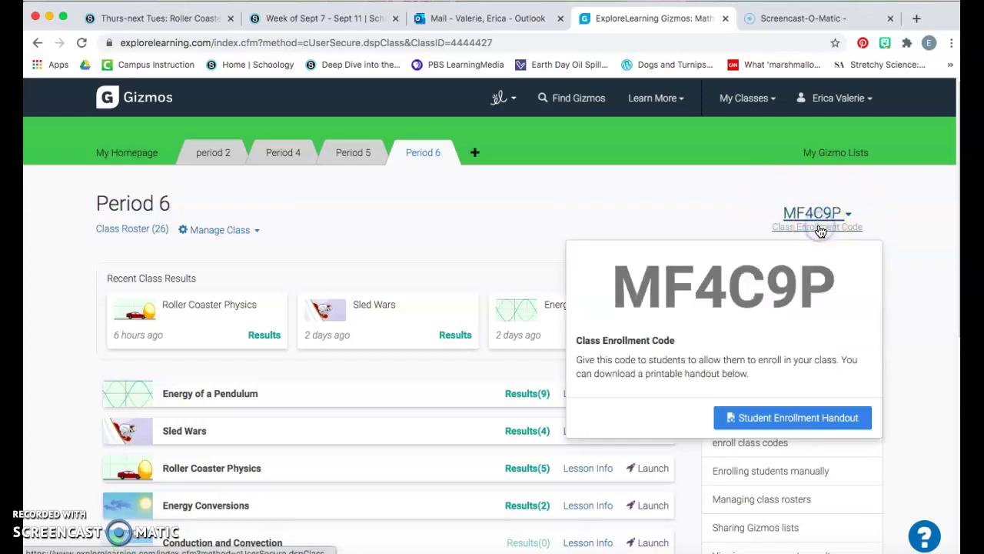
pyautogui.click(792, 427)
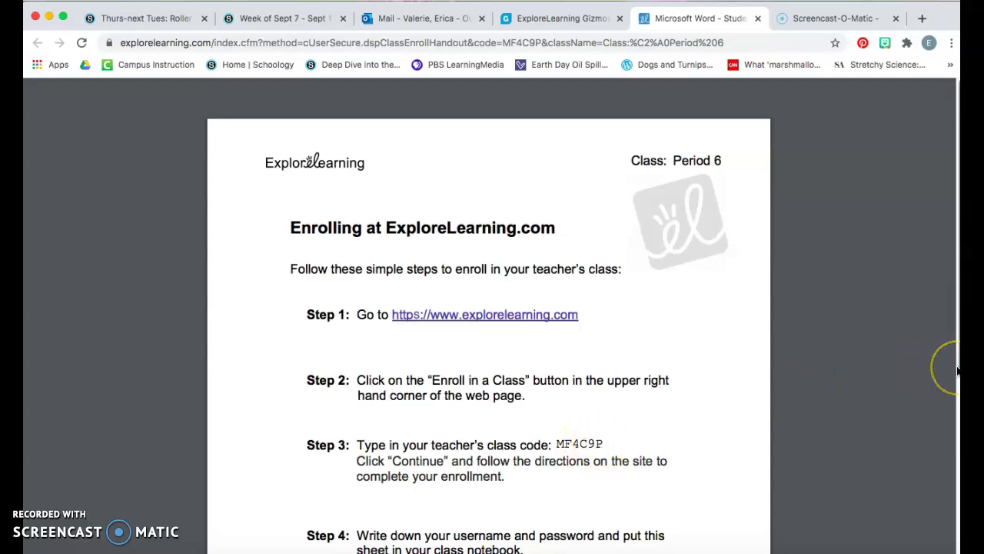
pyautogui.moveTo(957, 367); pyautogui.dragTo(953, 459)
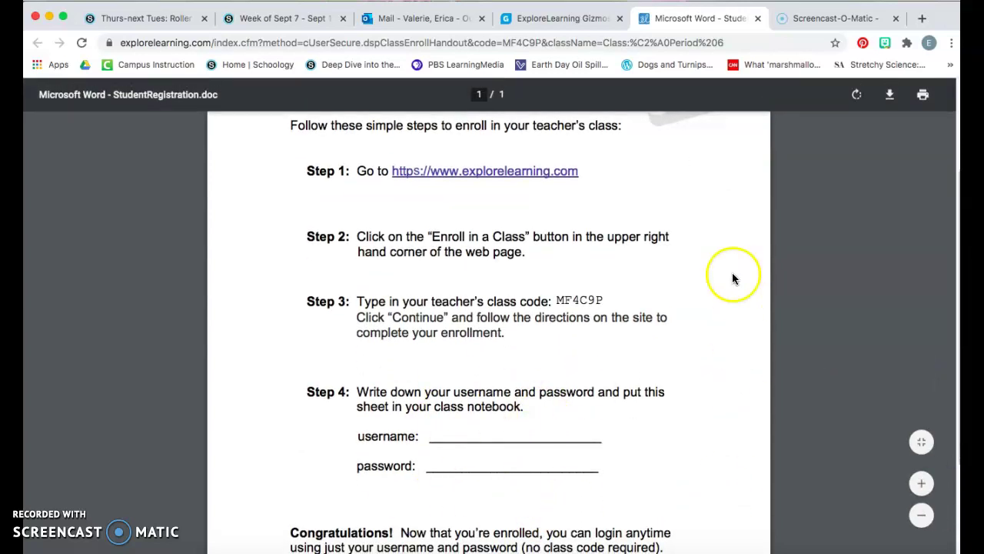
pyautogui.click(566, 21)
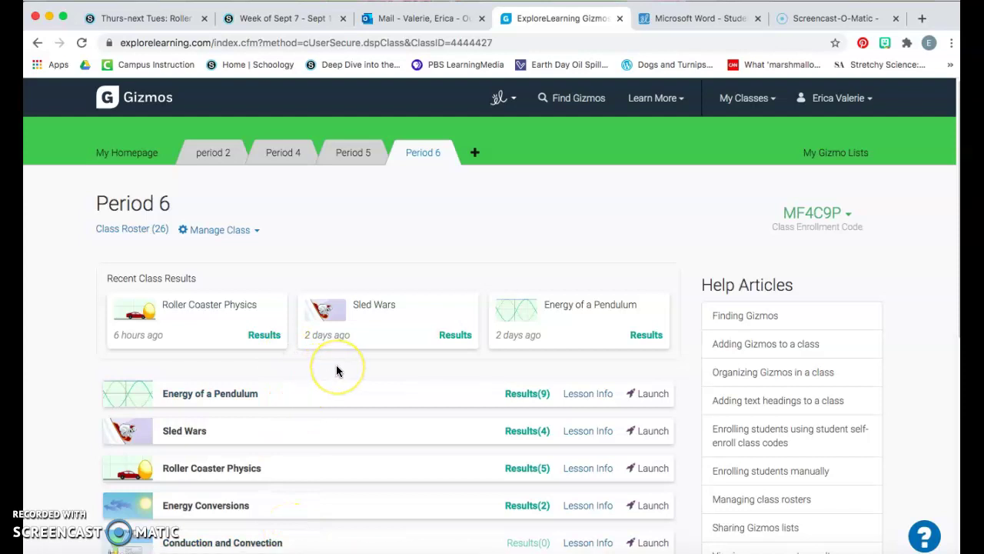
# - Switch to Schoology, download Roller_Coaster_Student_Worksheet.docx from the Roller Coaster Physics Gizmo assignment, and open it in Word
pyautogui.click(259, 22)
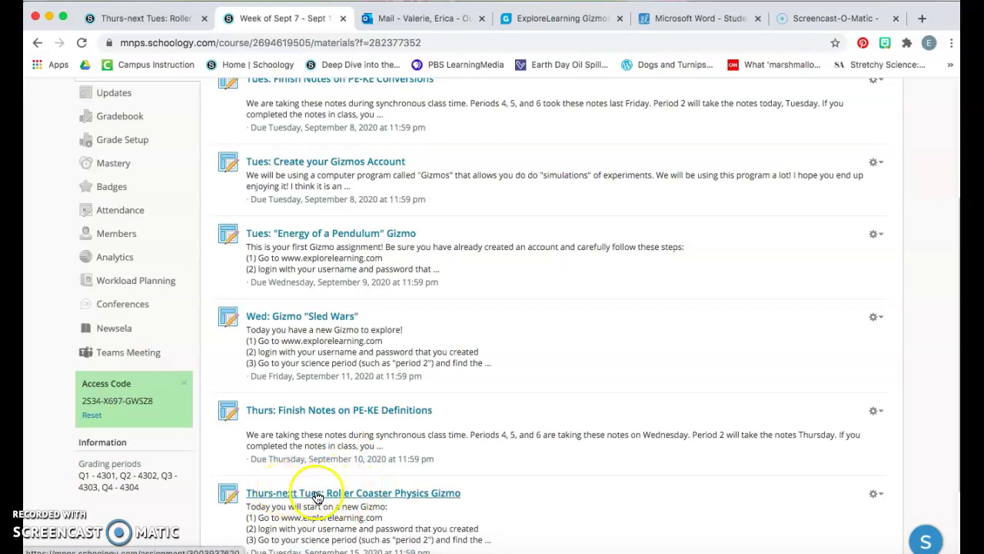
pyautogui.click(142, 17)
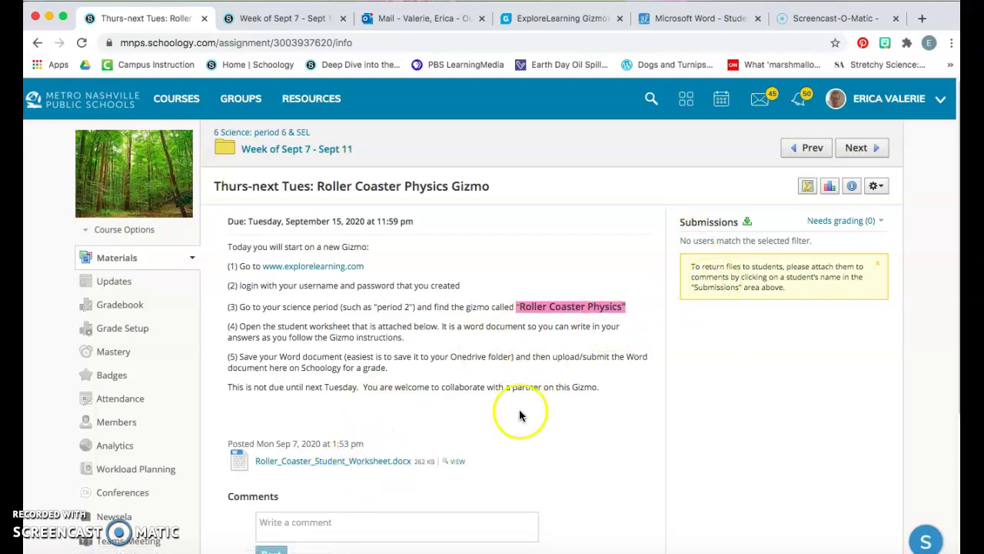
pyautogui.click(383, 461)
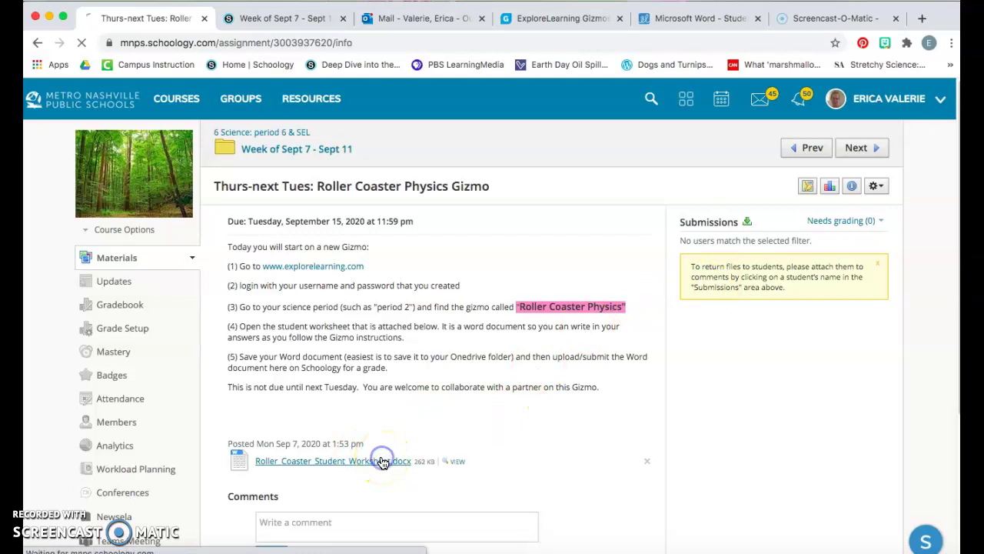
pyautogui.click(167, 545)
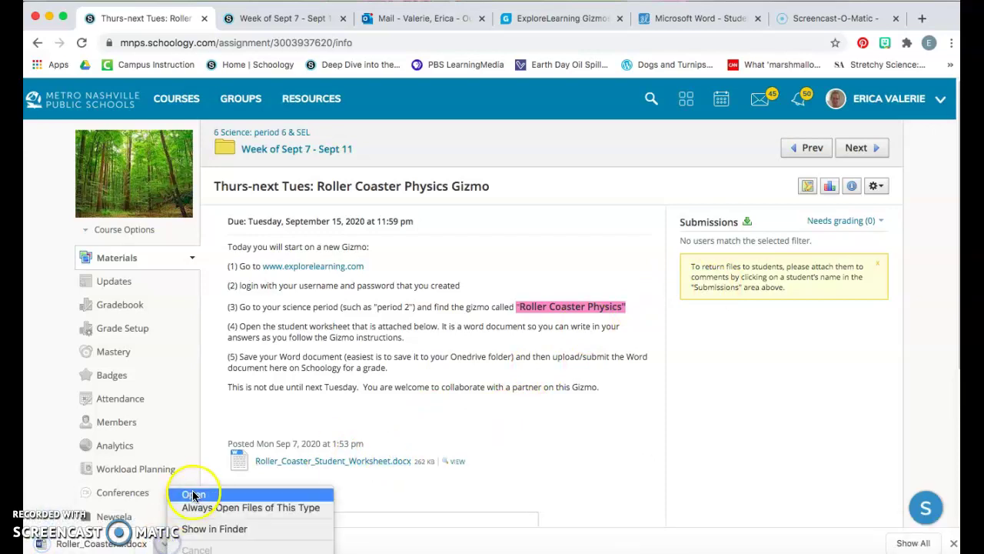
pyautogui.click(193, 494)
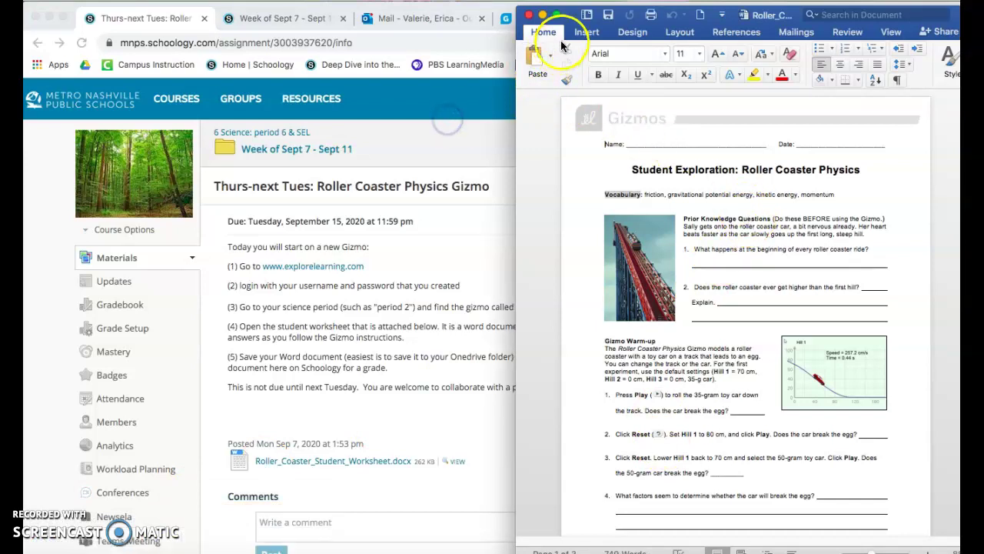
pyautogui.moveTo(575, 22); pyautogui.dragTo(85, 20)
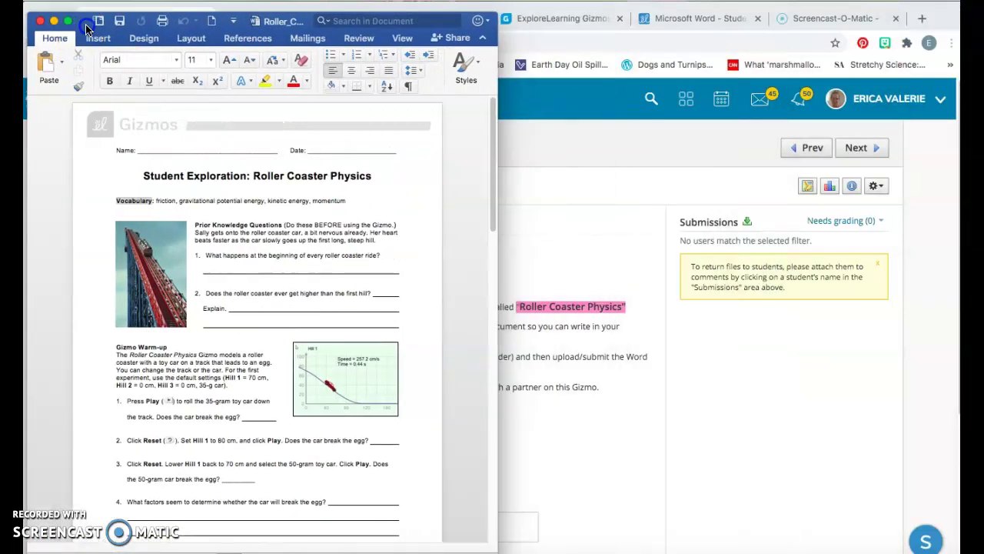
# - Switch to the Gizmos class page and launch the Roller Coaster Physics Gizmo from the Period 6 list
pyautogui.click(538, 19)
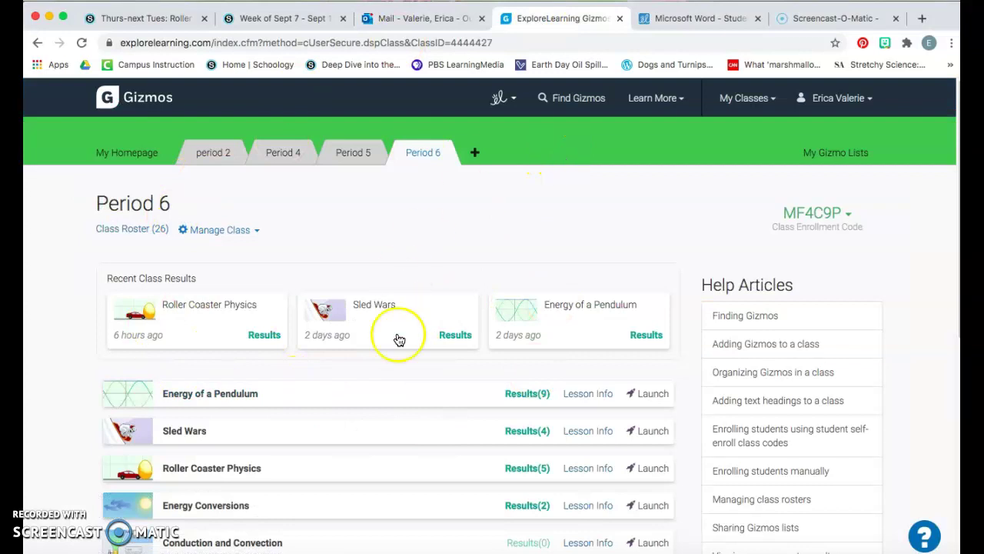
pyautogui.click(236, 475)
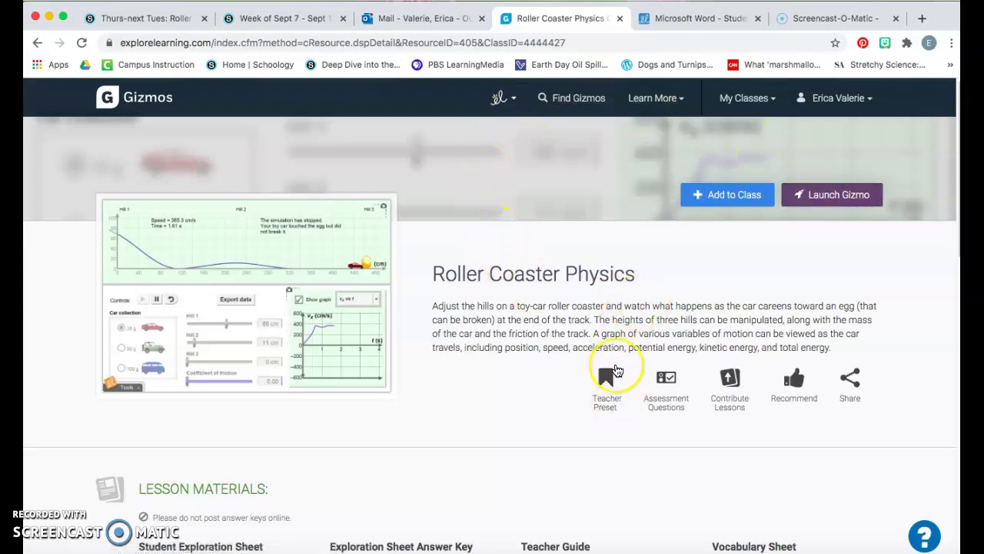
pyautogui.click(606, 397)
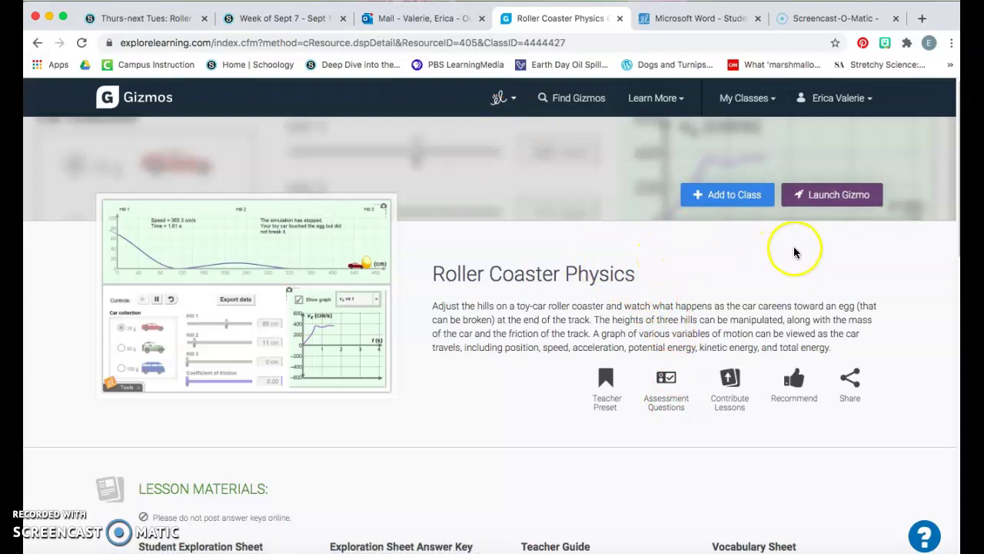
pyautogui.click(830, 197)
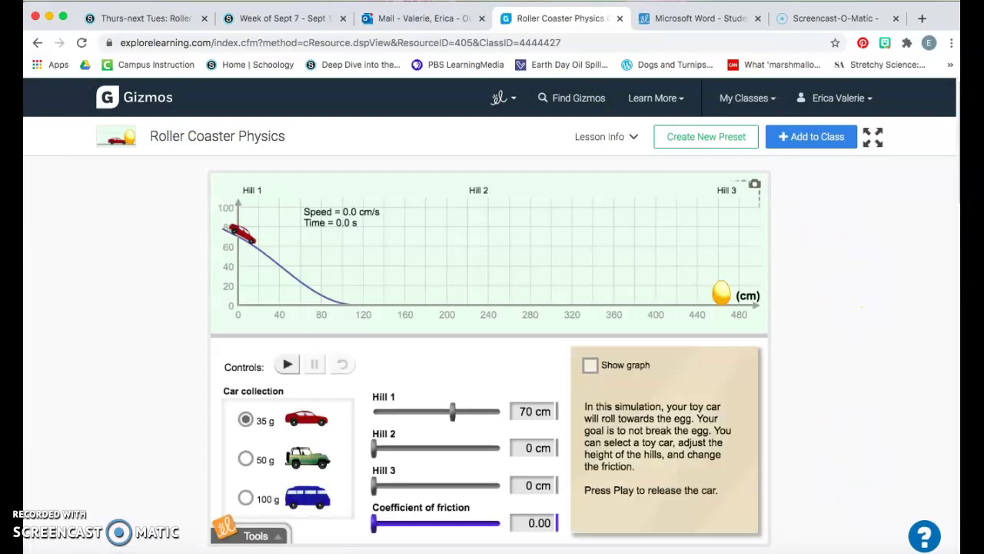
# - In the Word worksheet, answer Prior Knowledge question 1 with "A machine pulls the car up to the starting point, giving it GPE max."
pyautogui.click(855, 551)
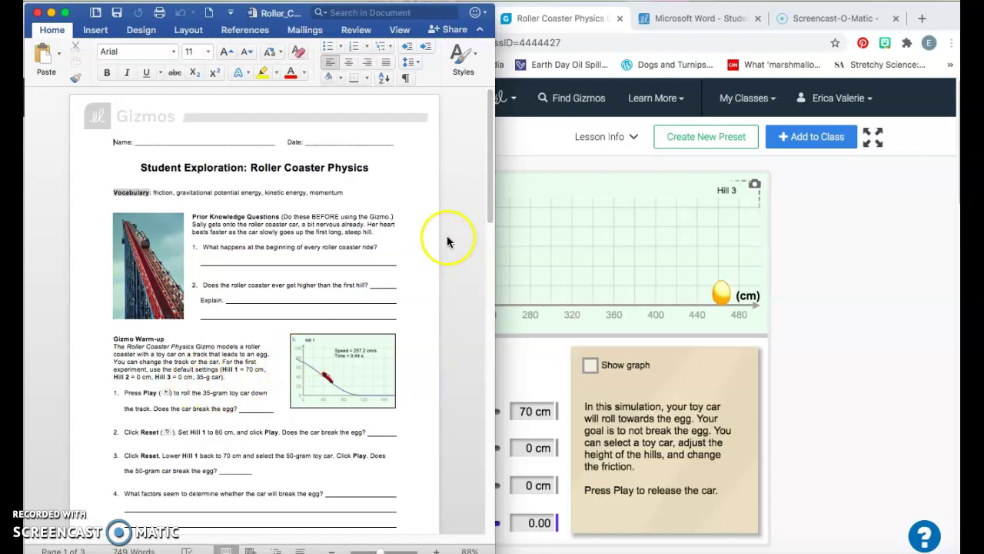
pyautogui.moveTo(488, 208); pyautogui.dragTo(476, 302)
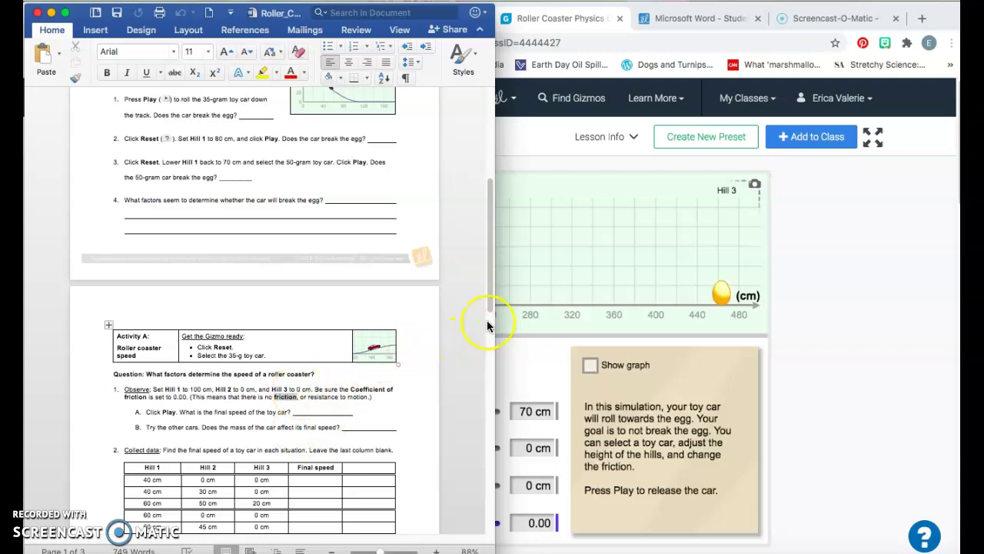
pyautogui.moveTo(492, 307); pyautogui.dragTo(489, 341)
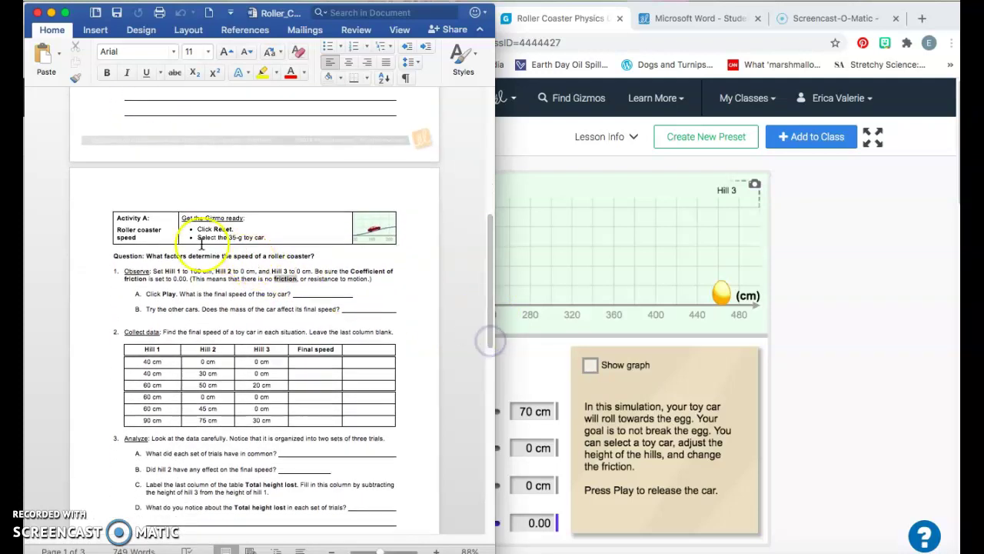
pyautogui.moveTo(492, 278); pyautogui.dragTo(492, 126)
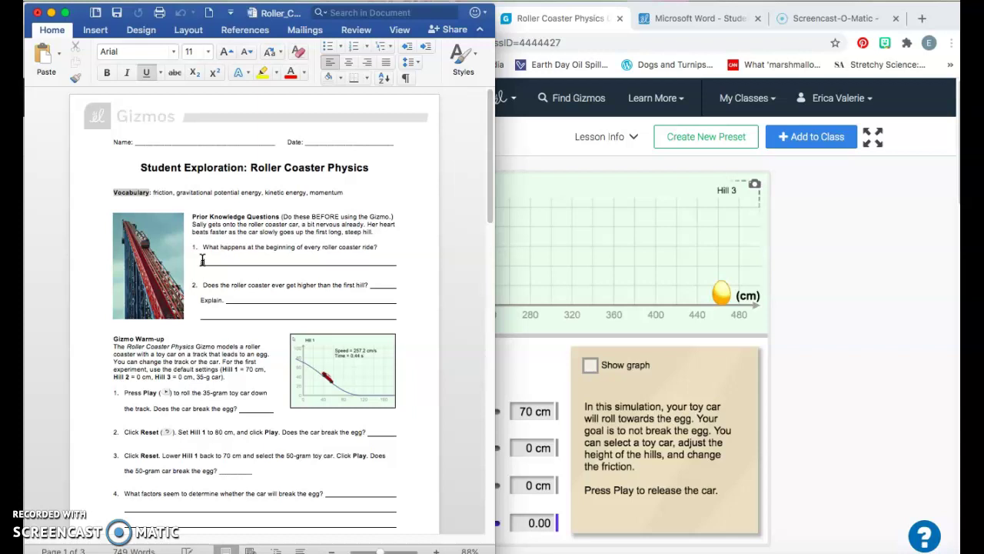
pyautogui.write('chine pulls the car up to the starting point, giving it GPE max')
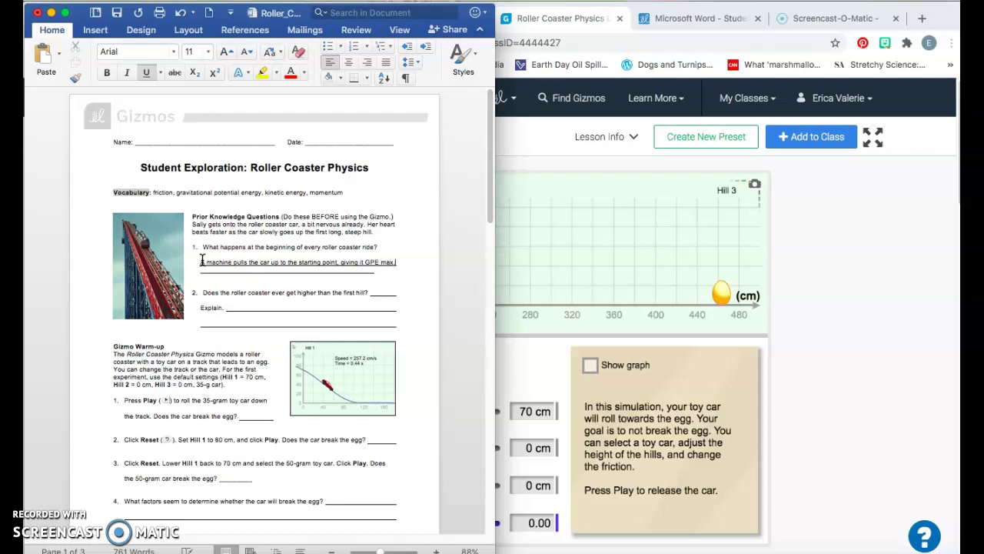
pyautogui.click(231, 303)
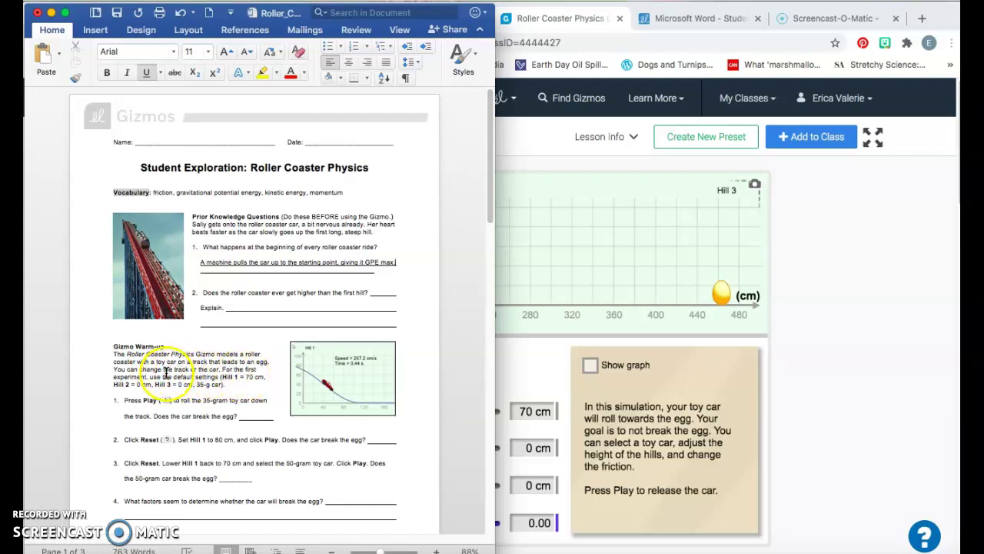
pyautogui.write('.')
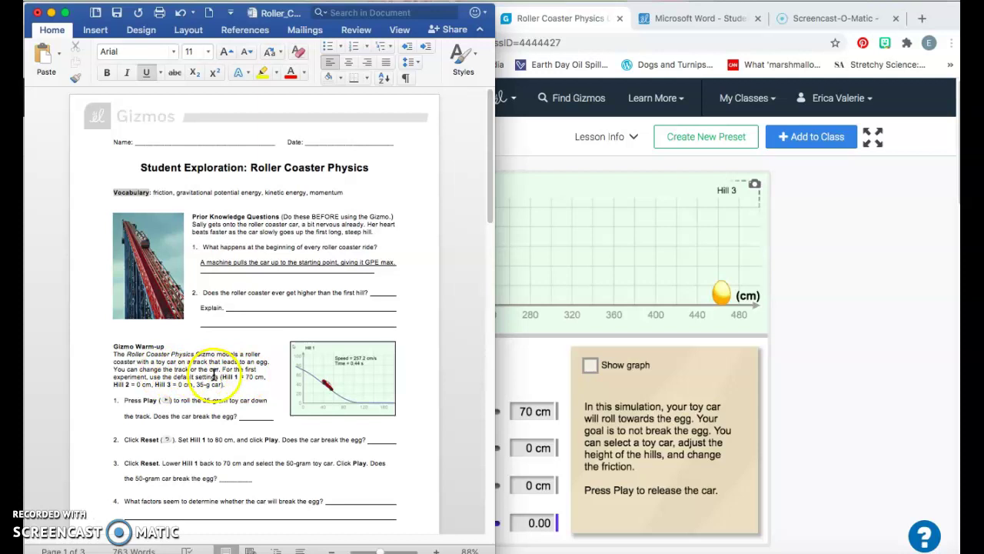
# - Switch to the Gizmo, select the 100 g car, and set Hill 1 to 72 cm, Hill 2 to 33 cm and Hill 3 to 65 cm
pyautogui.click(527, 363)
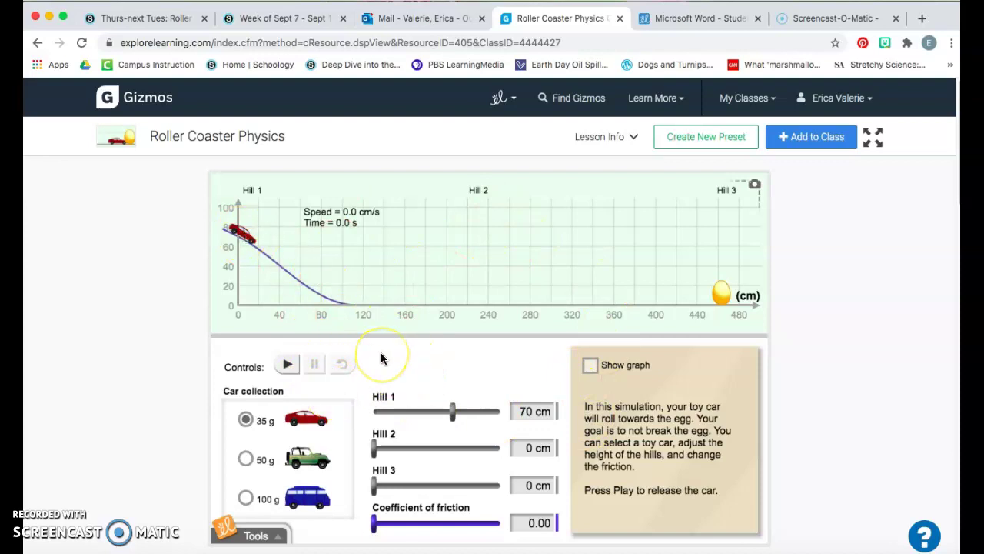
pyautogui.click(248, 458)
pyautogui.click(250, 497)
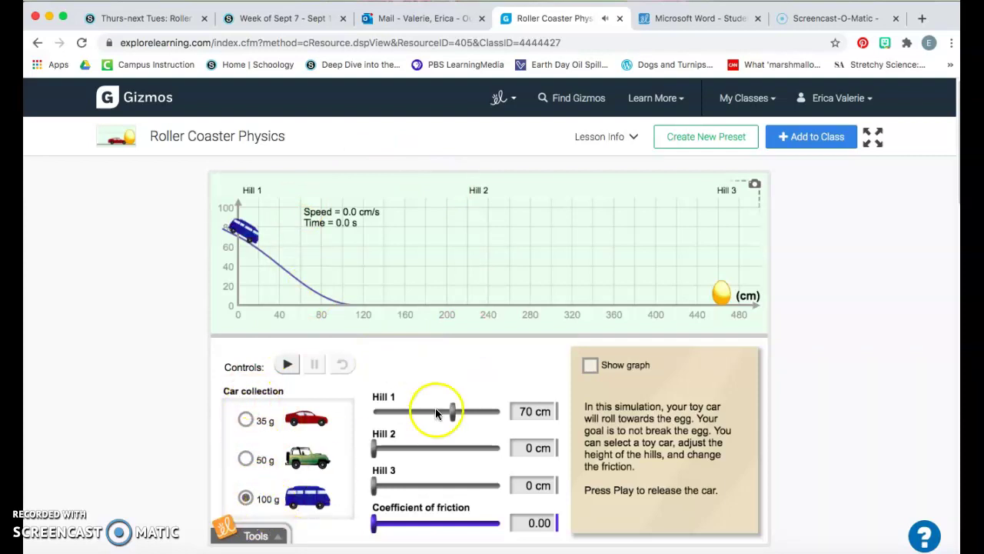
pyautogui.moveTo(451, 410)
pyautogui.mouseDown()
pyautogui.moveTo(391, 411)
pyautogui.moveTo(458, 410)
pyautogui.mouseUp()
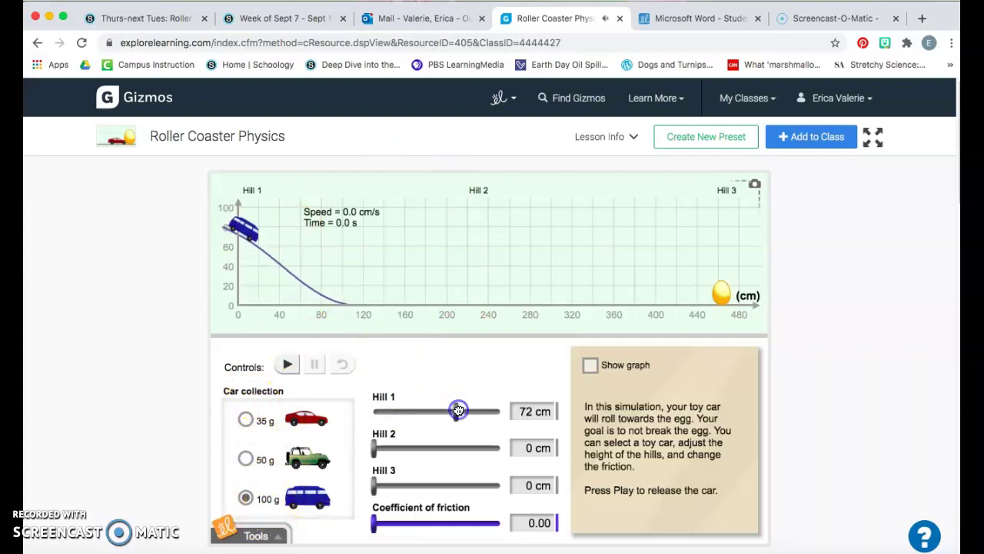
pyautogui.moveTo(374, 448); pyautogui.dragTo(415, 447)
pyautogui.moveTo(380, 490); pyautogui.dragTo(457, 486)
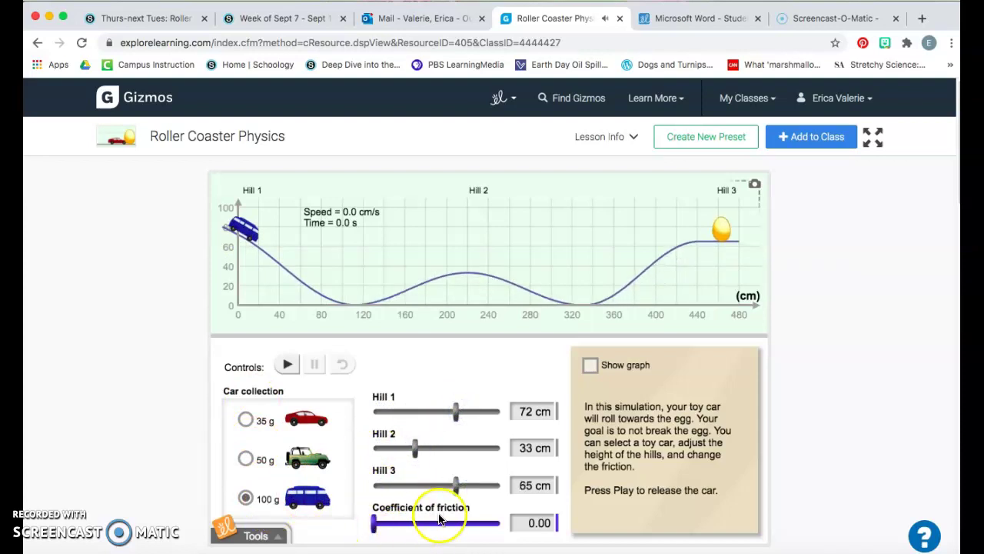
# - Show the graph and restore the default settings: 35 g car, Hill 1 at 70 cm, Hills 2 and 3 at 0 cm
pyautogui.click(591, 366)
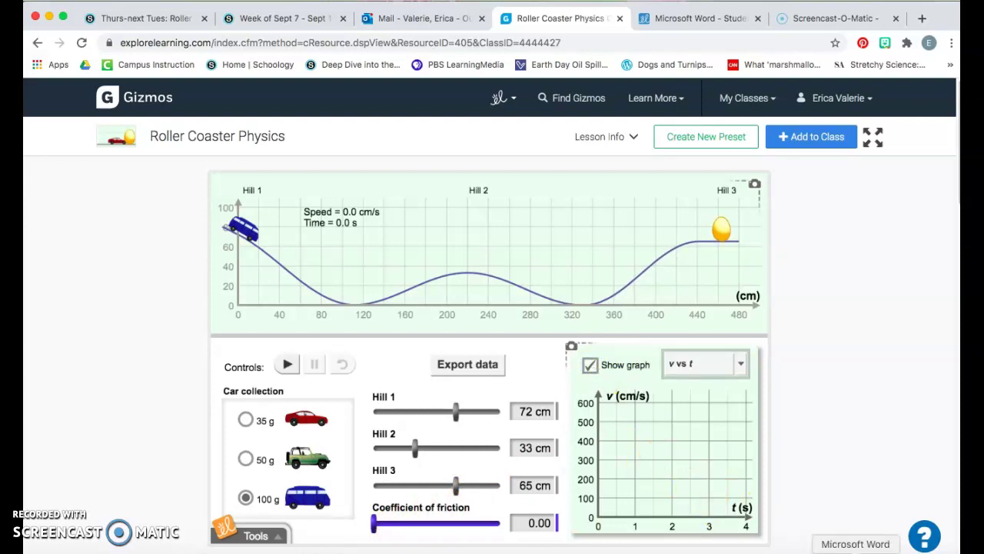
pyautogui.click(855, 550)
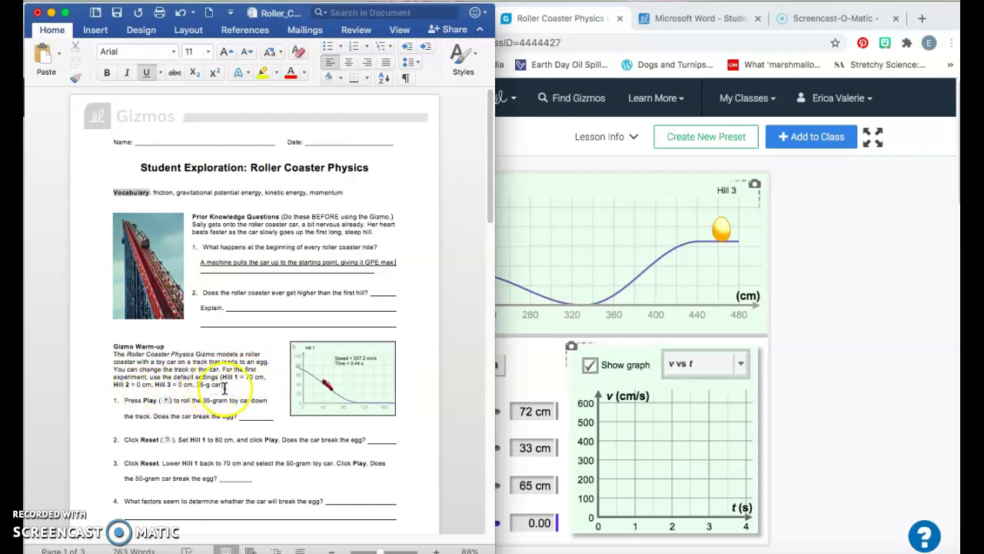
pyautogui.click(854, 367)
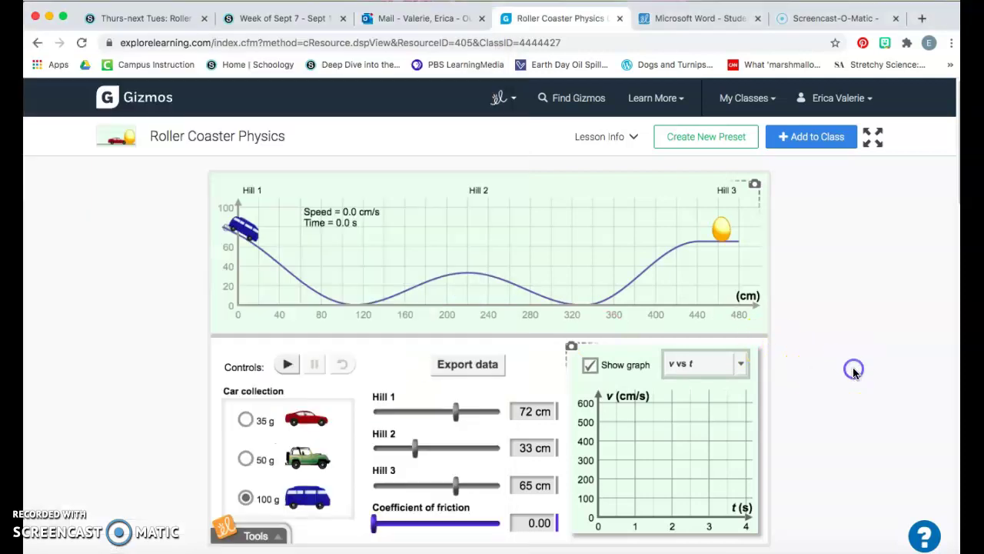
pyautogui.click(246, 421)
pyautogui.moveTo(456, 412); pyautogui.dragTo(450, 413)
pyautogui.moveTo(415, 448); pyautogui.dragTo(373, 448)
pyautogui.moveTo(455, 485); pyautogui.dragTo(336, 487)
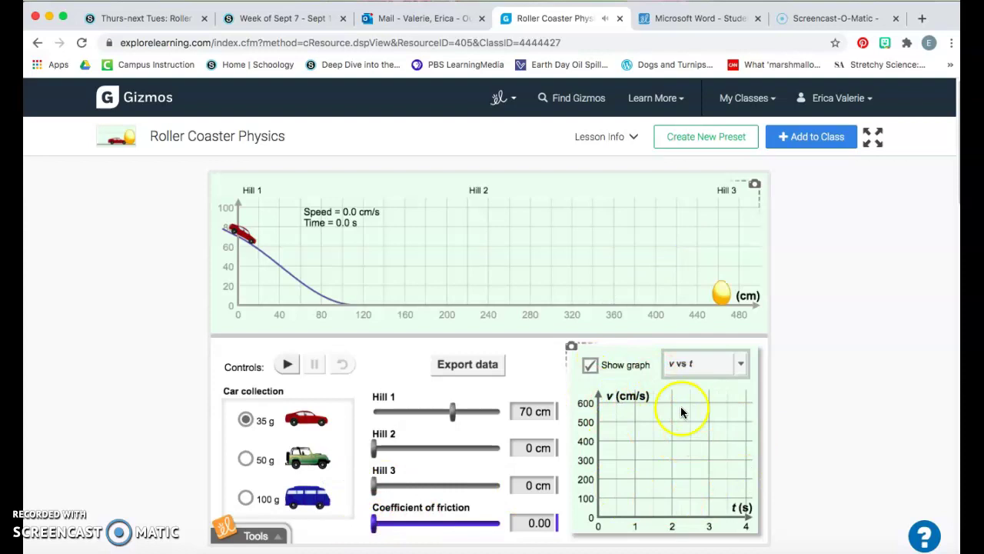
pyautogui.click(593, 369)
pyautogui.click(593, 369)
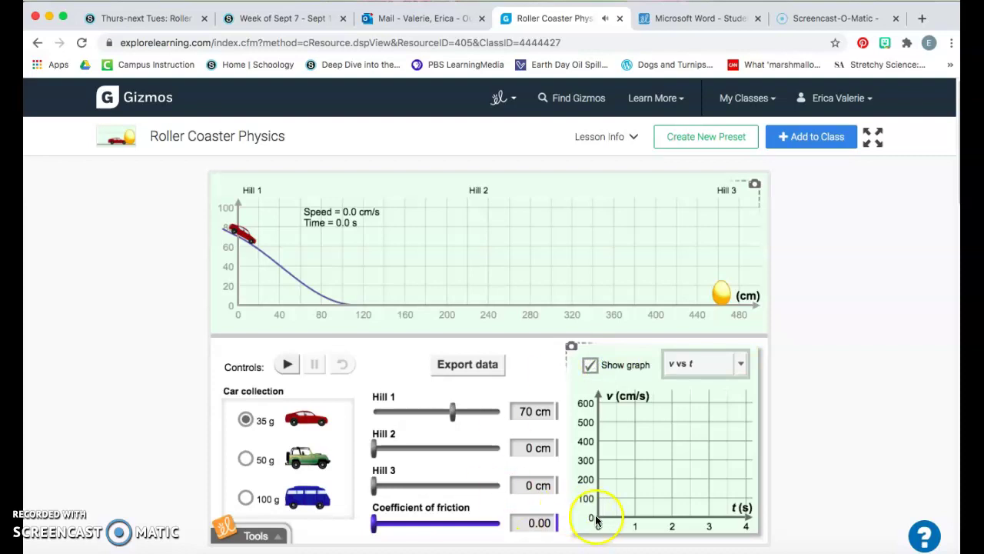
# - Check Warm-up question 1 in the worksheet and run the Gizmo simulation with the 35 g car
pyautogui.click(855, 551)
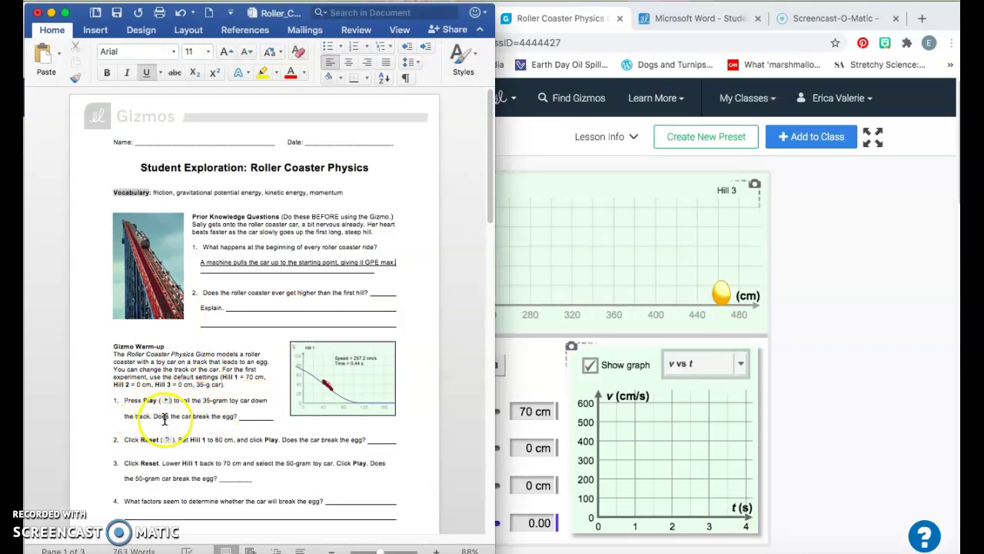
pyautogui.click(540, 370)
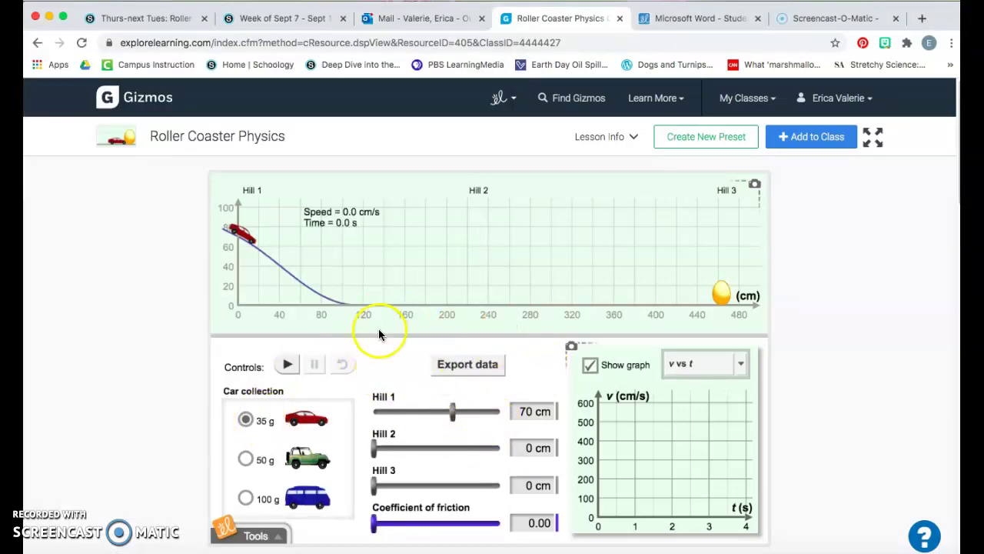
pyautogui.click(289, 366)
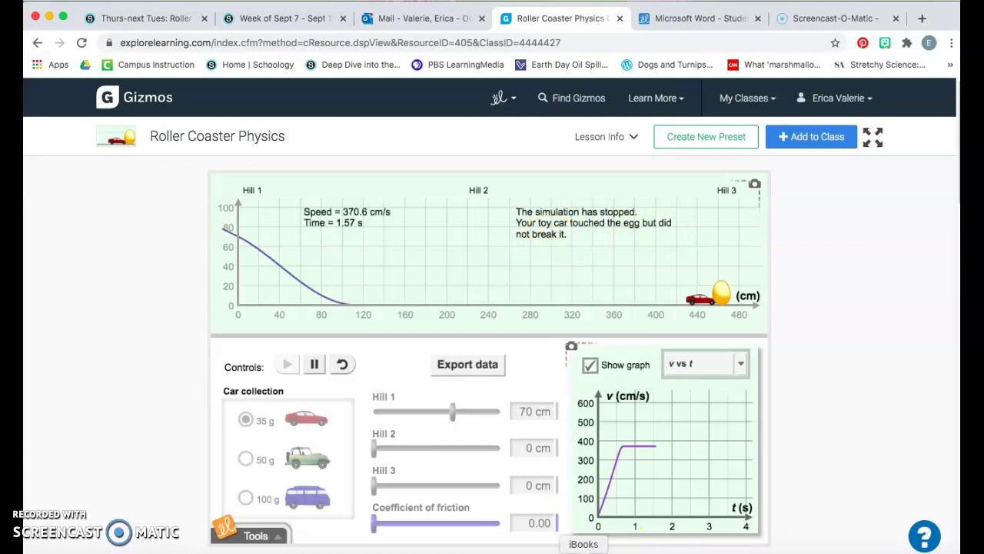
# - Answer "no" to Warm-up question 1 in the Word worksheet, and reset the Gizmo simulation
pyautogui.click(856, 551)
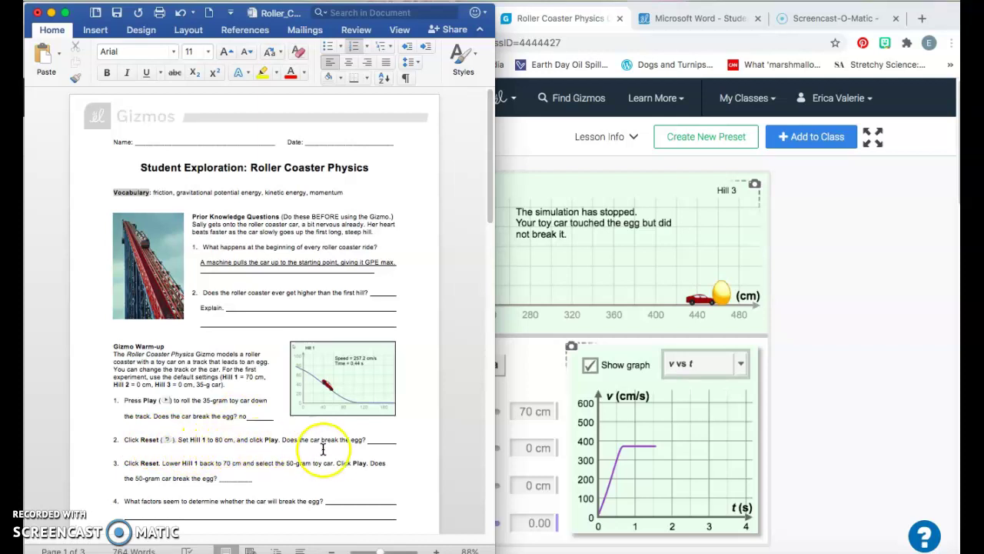
pyautogui.click(527, 382)
pyautogui.click(344, 365)
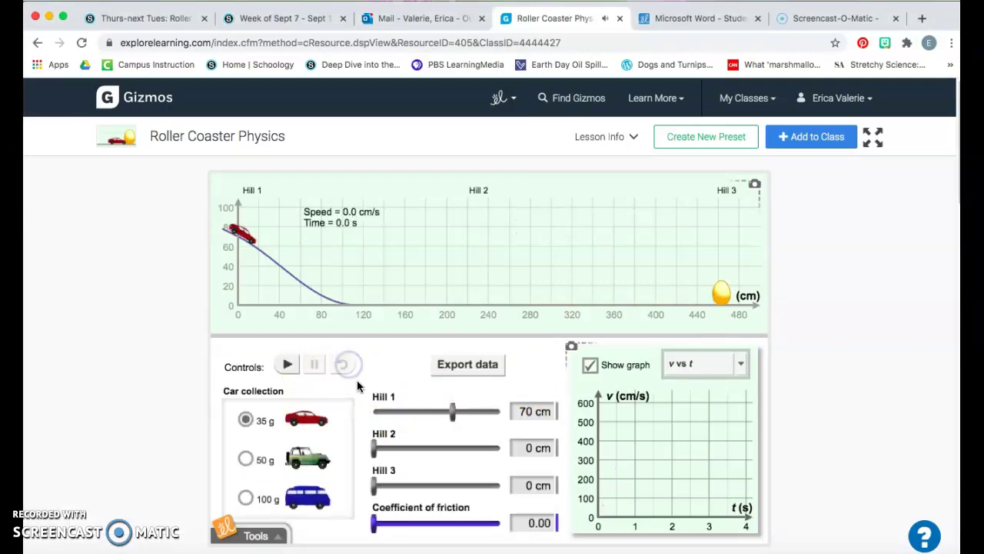
# - Set Hill 1 to 80 cm in the Gizmo and run the simulation with the 35 g car
pyautogui.moveTo(453, 416); pyautogui.dragTo(468, 420)
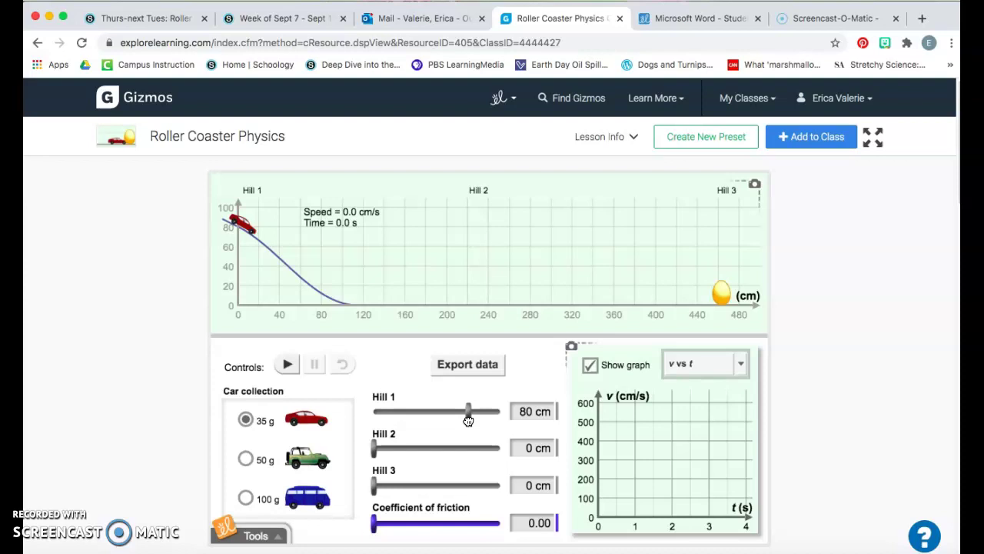
pyautogui.moveTo(338, 285); pyautogui.dragTo(286, 262)
pyautogui.click(287, 367)
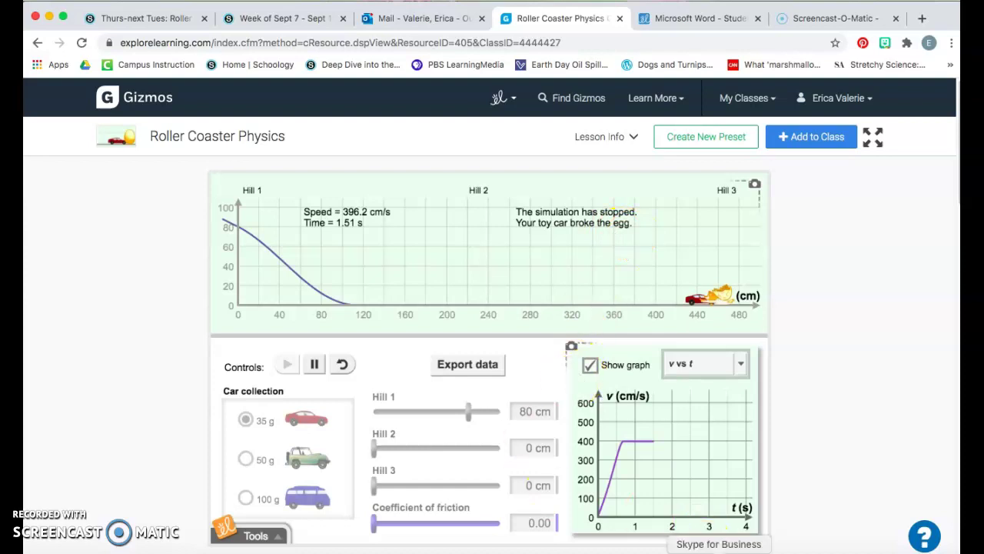
# - Answer "yes" to Warm-up question 2 in the Word worksheet, and look through Activity A and Activity B on the following pages
pyautogui.click(855, 552)
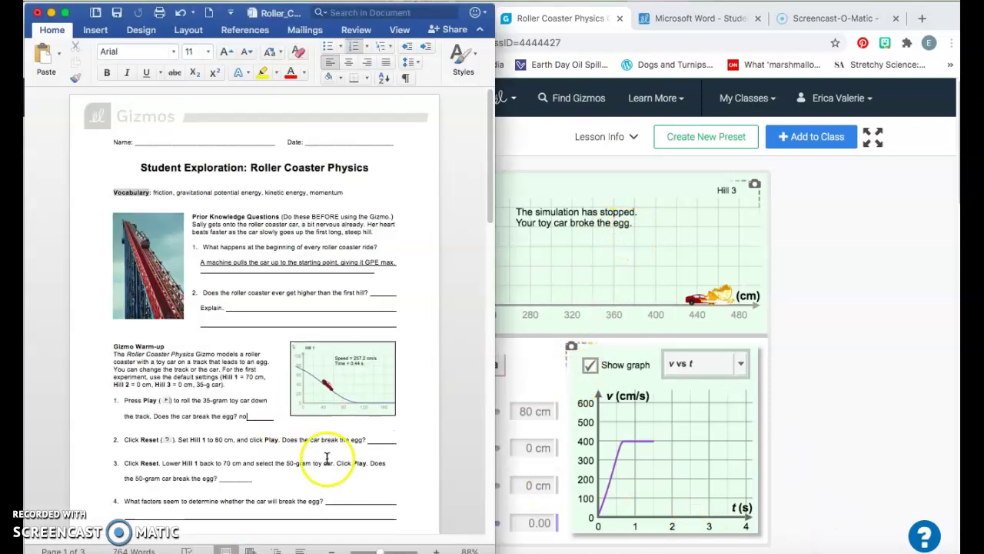
pyautogui.click(376, 438)
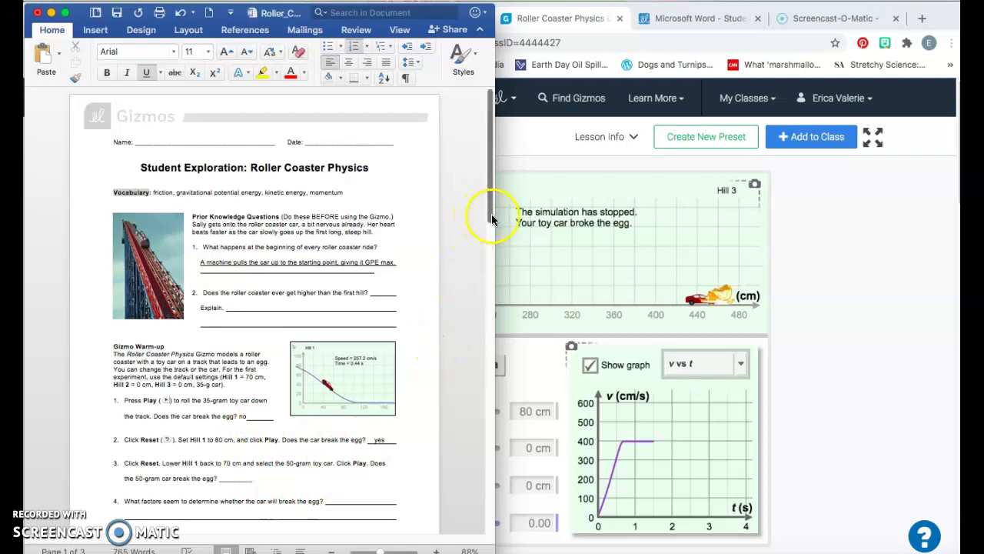
pyautogui.moveTo(487, 219); pyautogui.dragTo(494, 348)
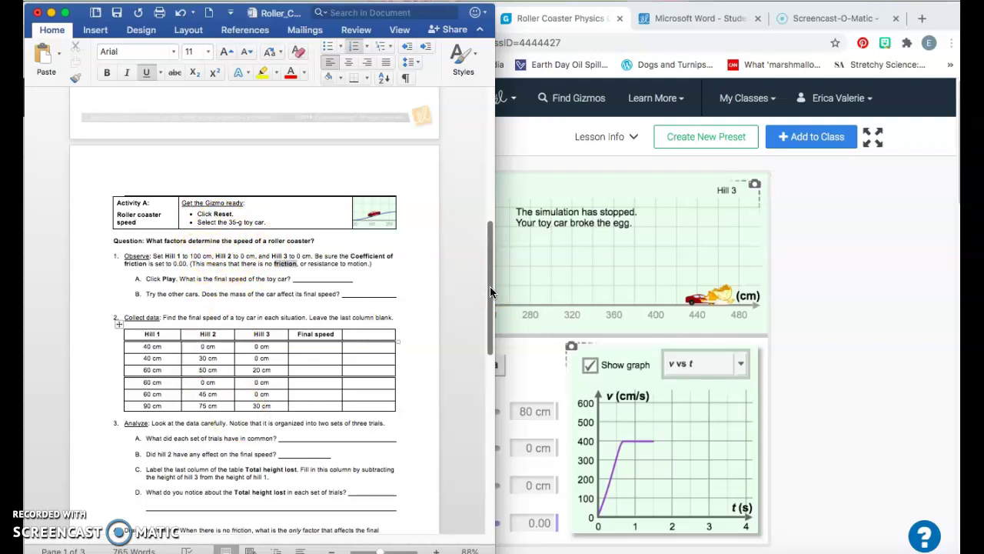
pyautogui.moveTo(490, 288); pyautogui.dragTo(508, 468)
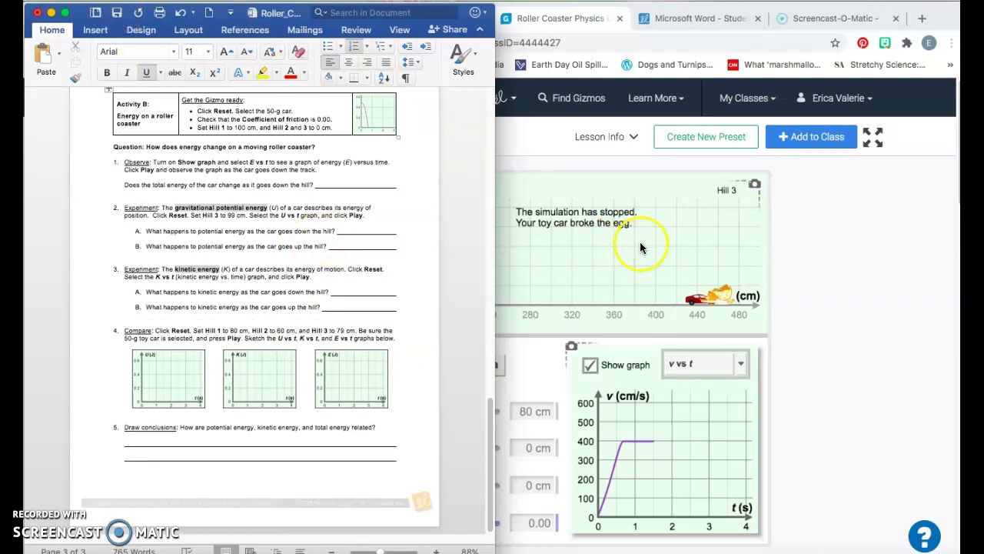
# - Switch back to the browser and bring up the Schoology assignment "Thurs-next Tues: Roller Coaster Physics Gizmo" to review its instructions
pyautogui.click(853, 265)
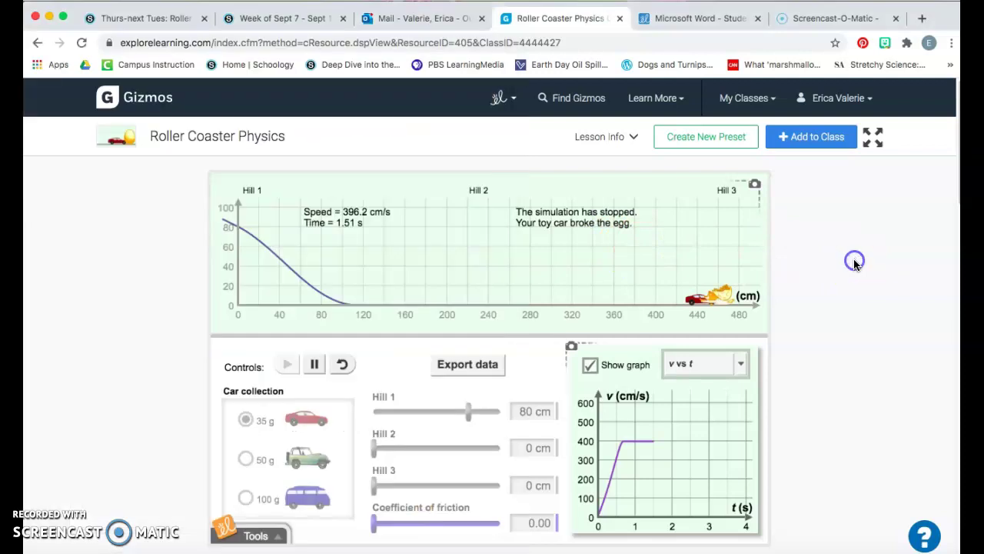
pyautogui.click(278, 20)
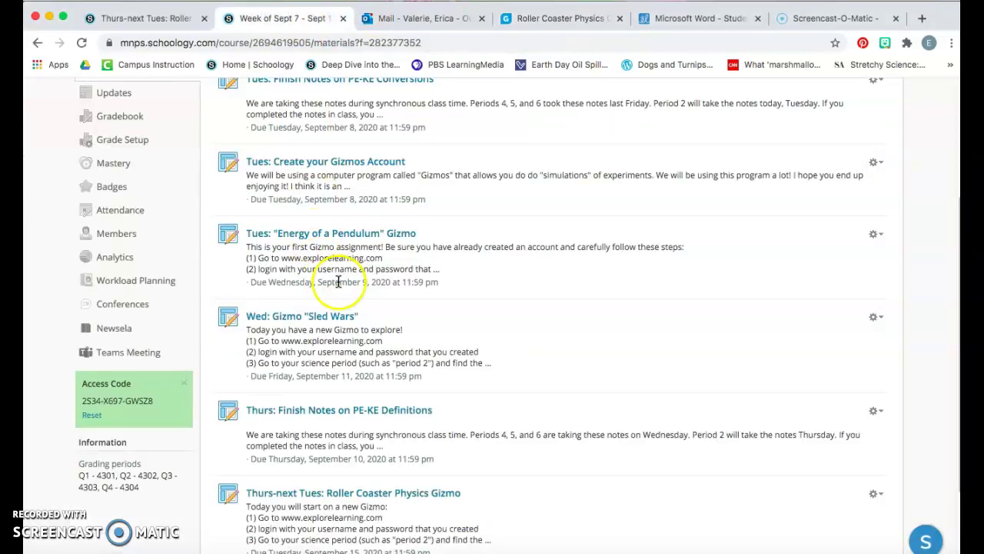
pyautogui.click(137, 23)
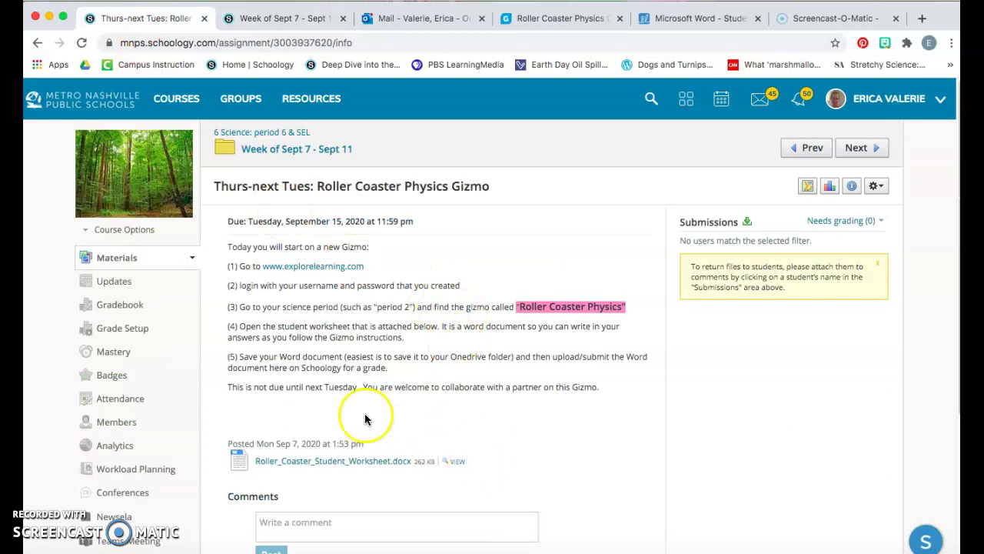